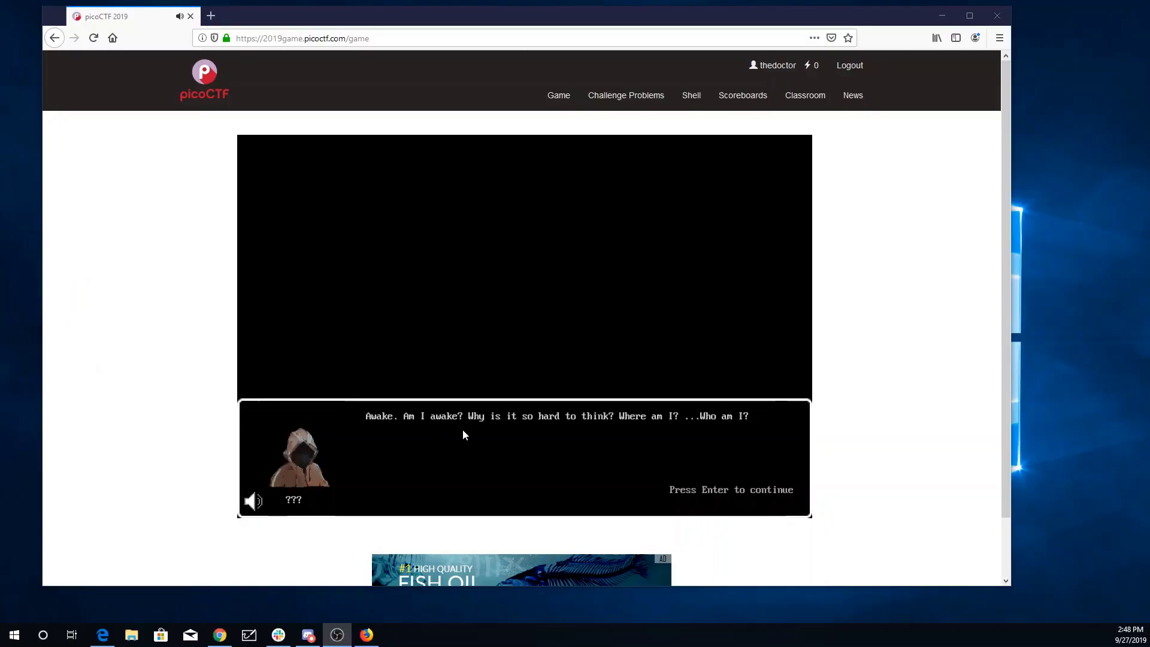
Choose Razzle as the user ID and dismiss the opening dialogue to enter the starting room
key("Return")
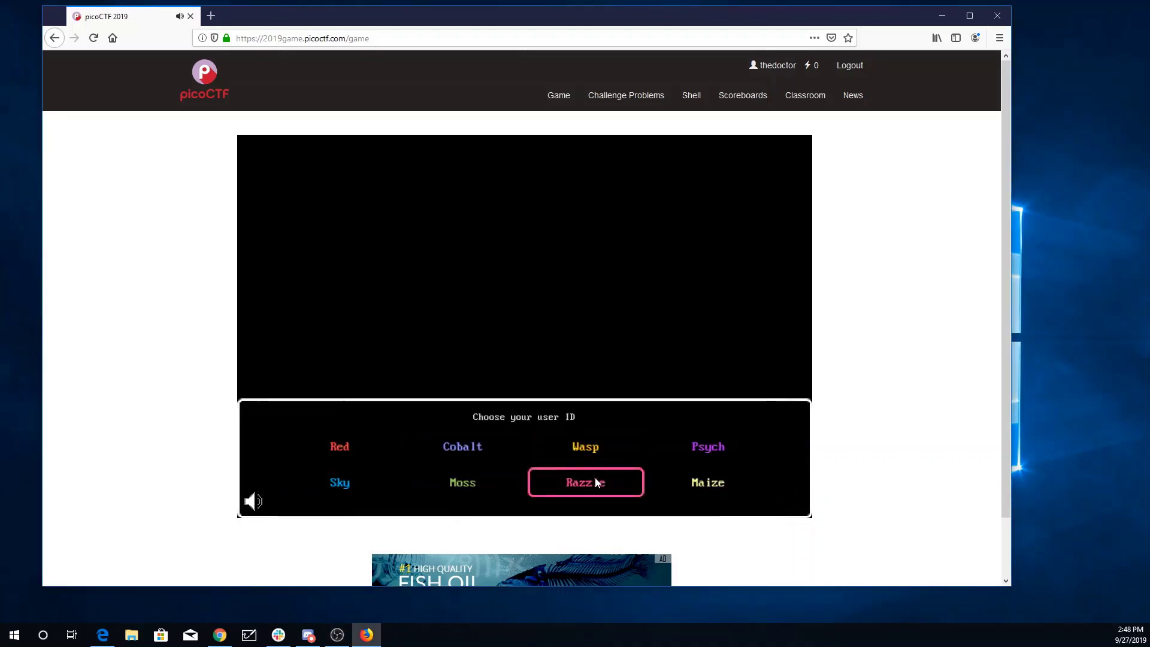
left_click(581, 485)
left_click(500, 352)
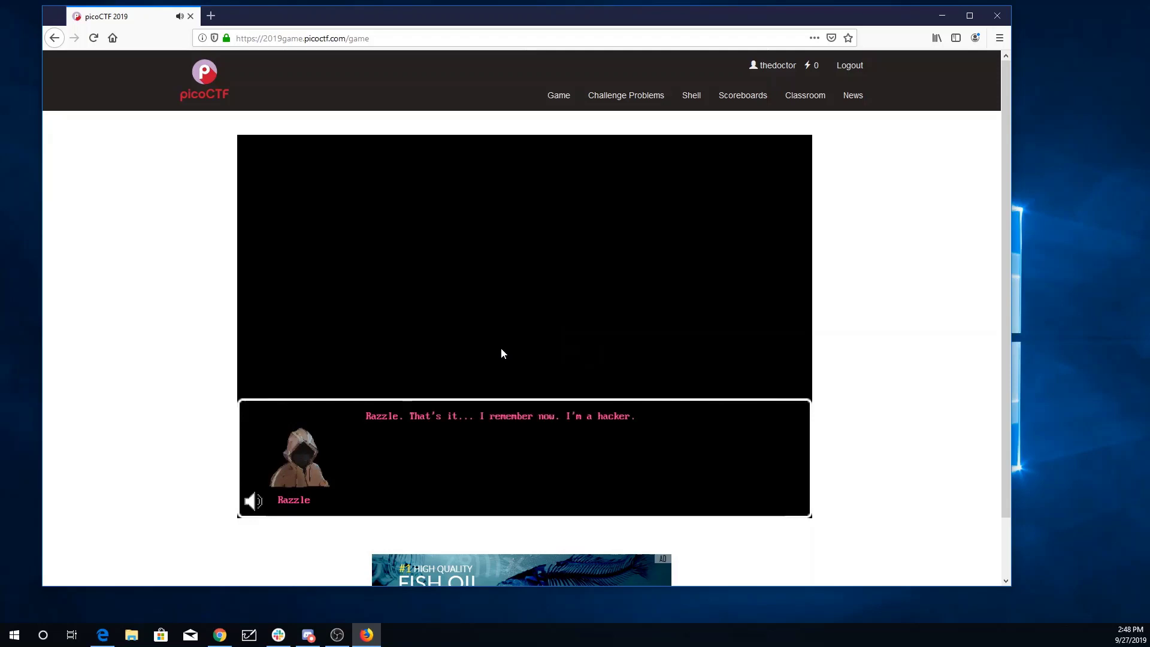
left_click(501, 353)
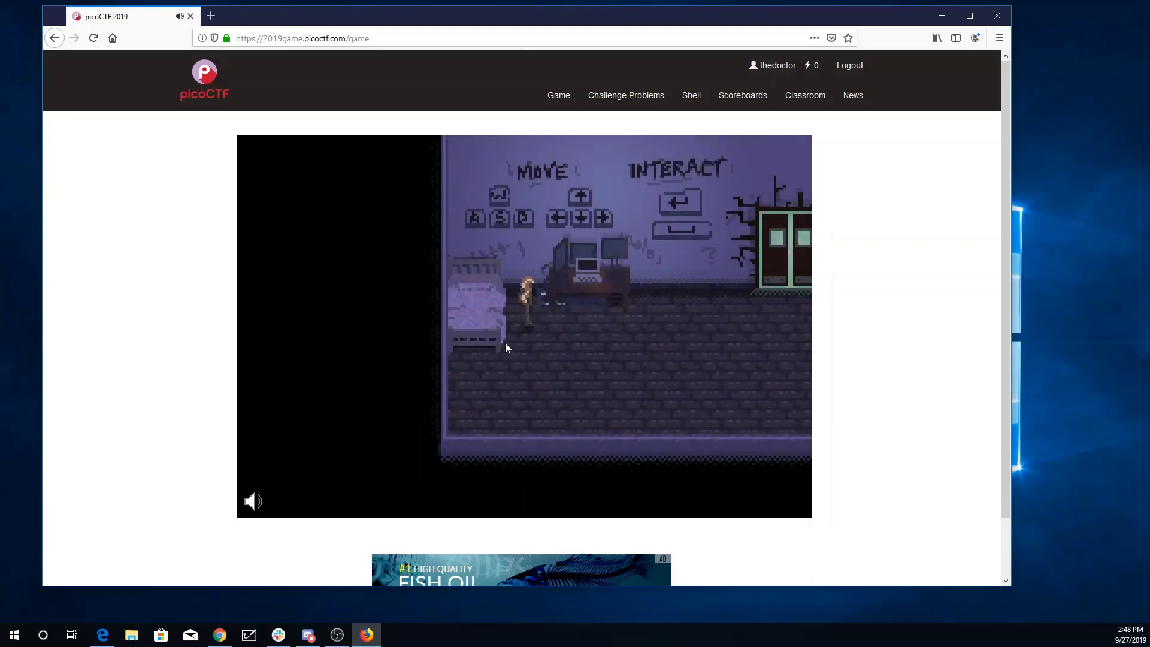
Walk Razzle through the glowing door and up the corridor, then use the desk computer
key("Right")
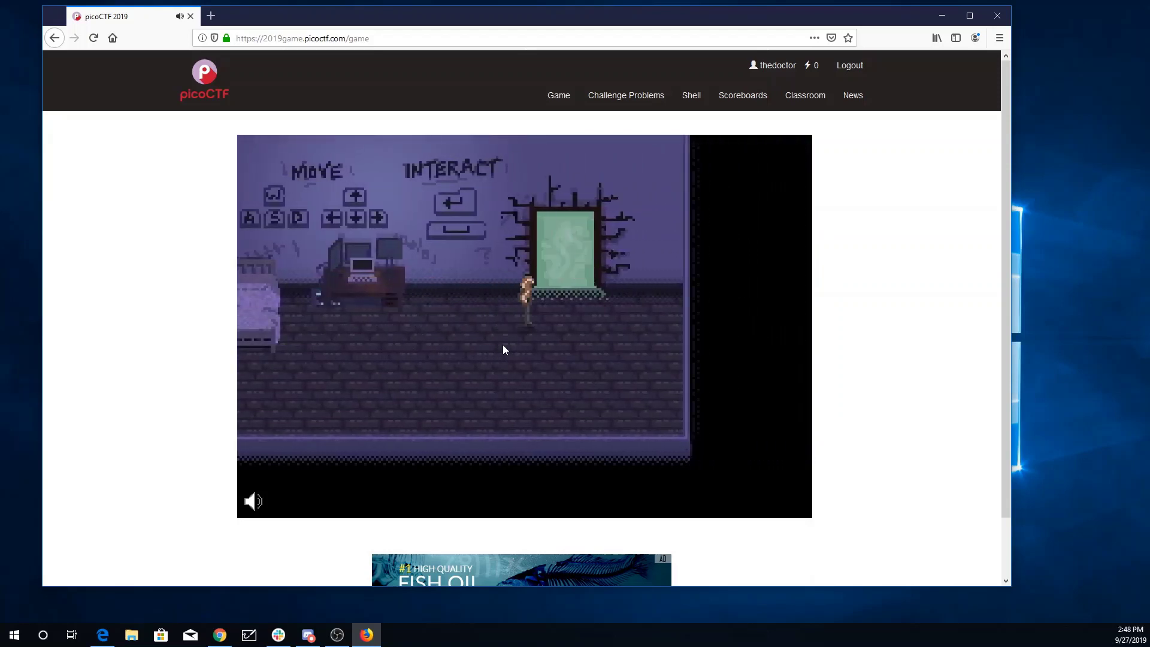
key("Return")
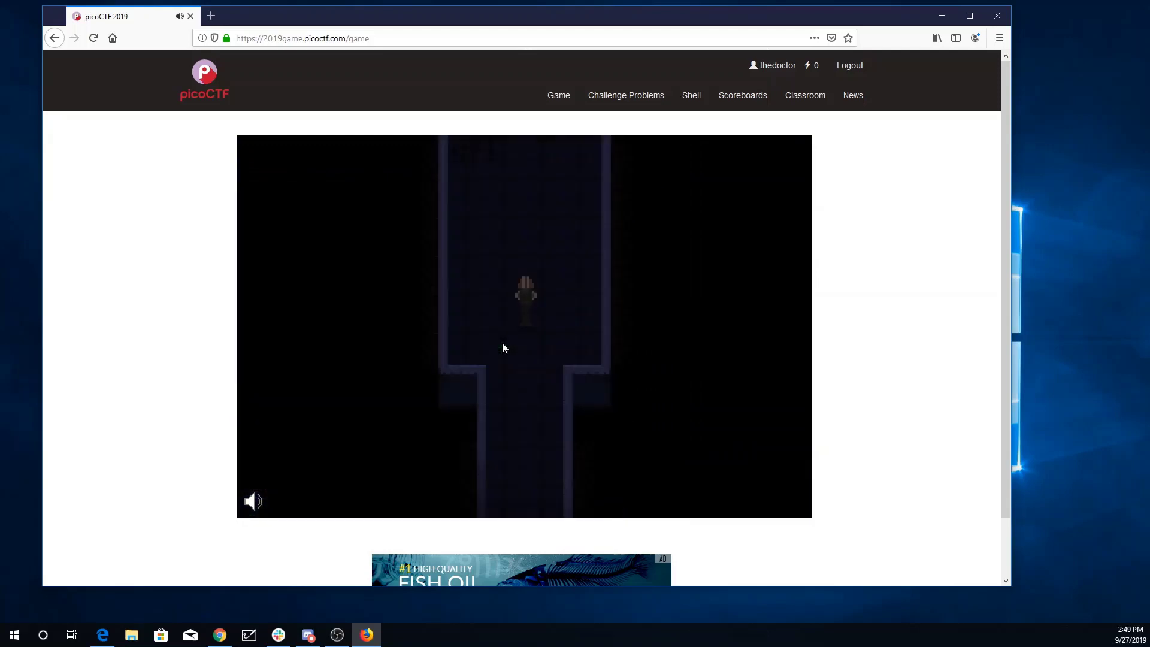
key("Up")
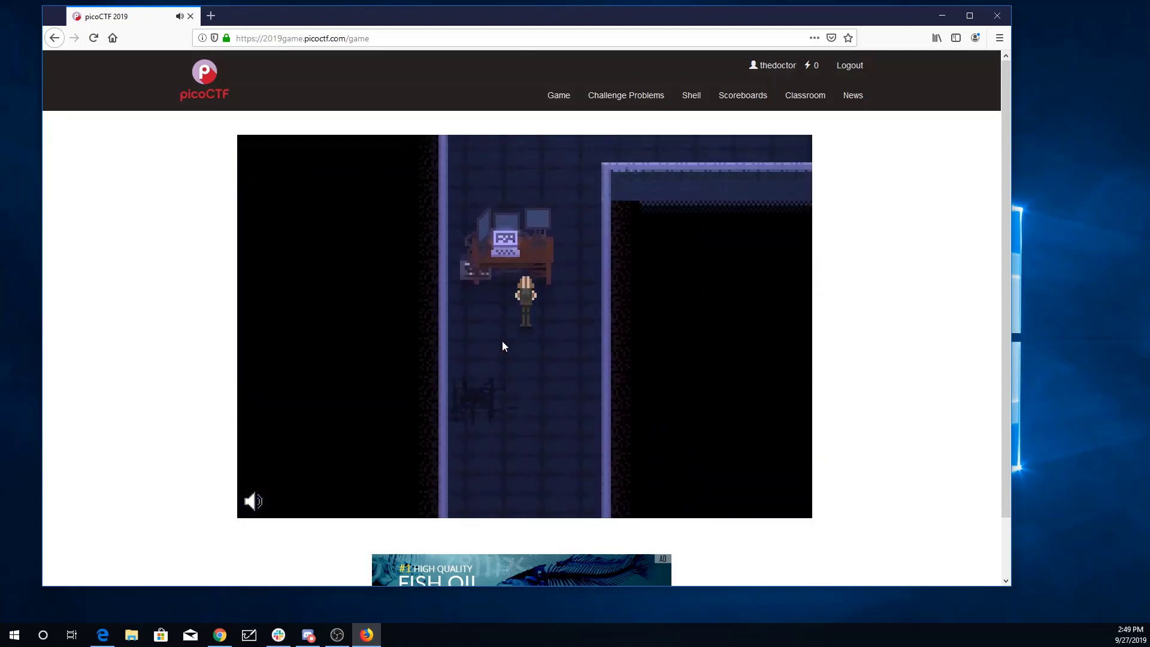
key("Right")
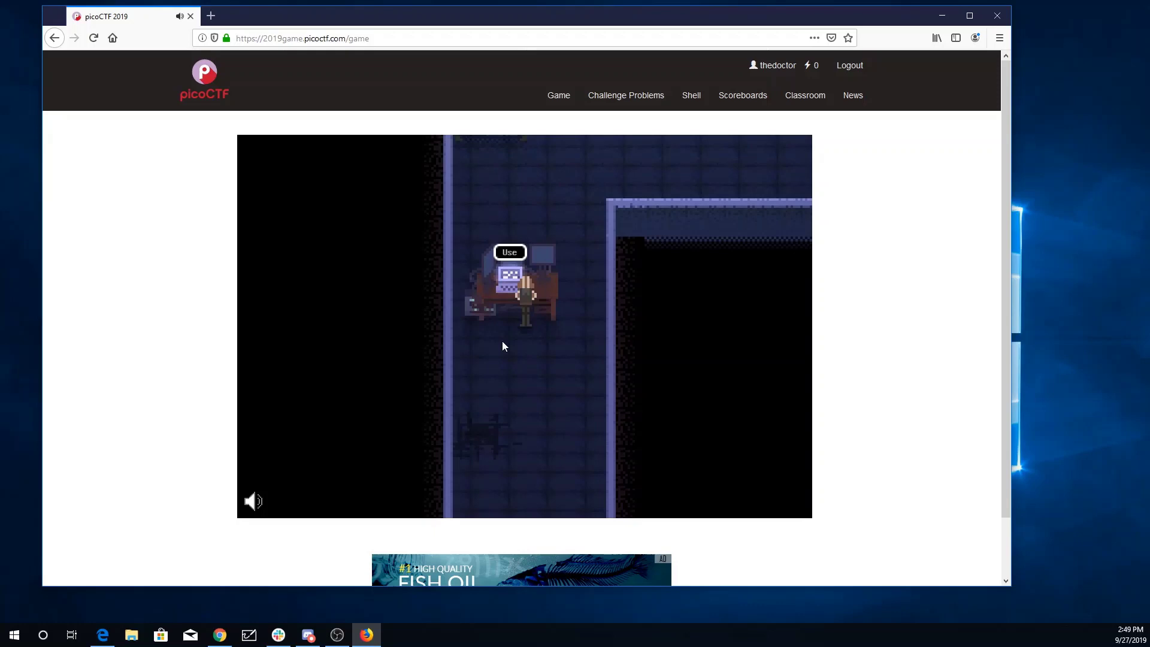
key("Return")
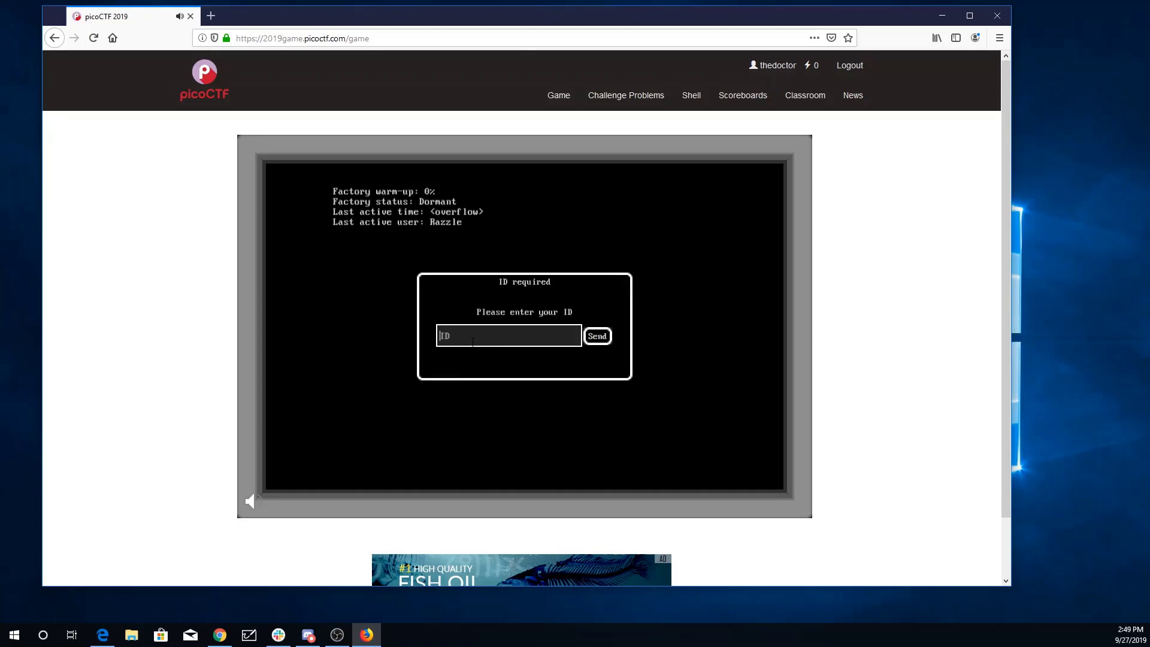
Enter the ID 'Razzle' at the factory terminal and continue to the Lets Warm Up challenge
type("Razzle")
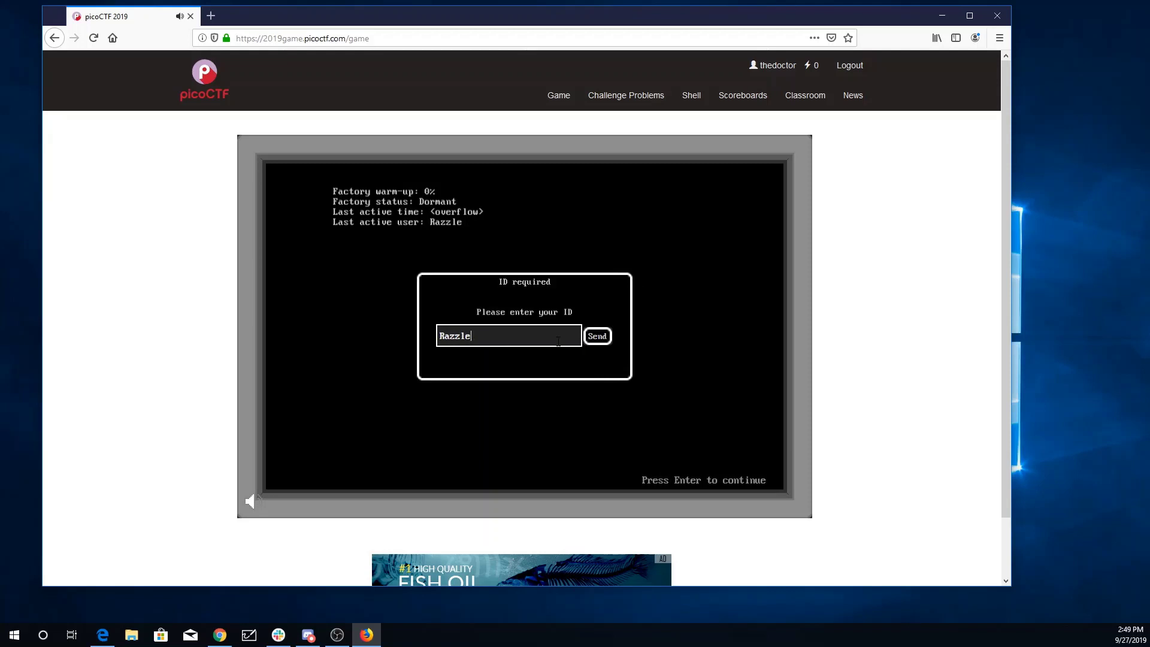
left_click(597, 338)
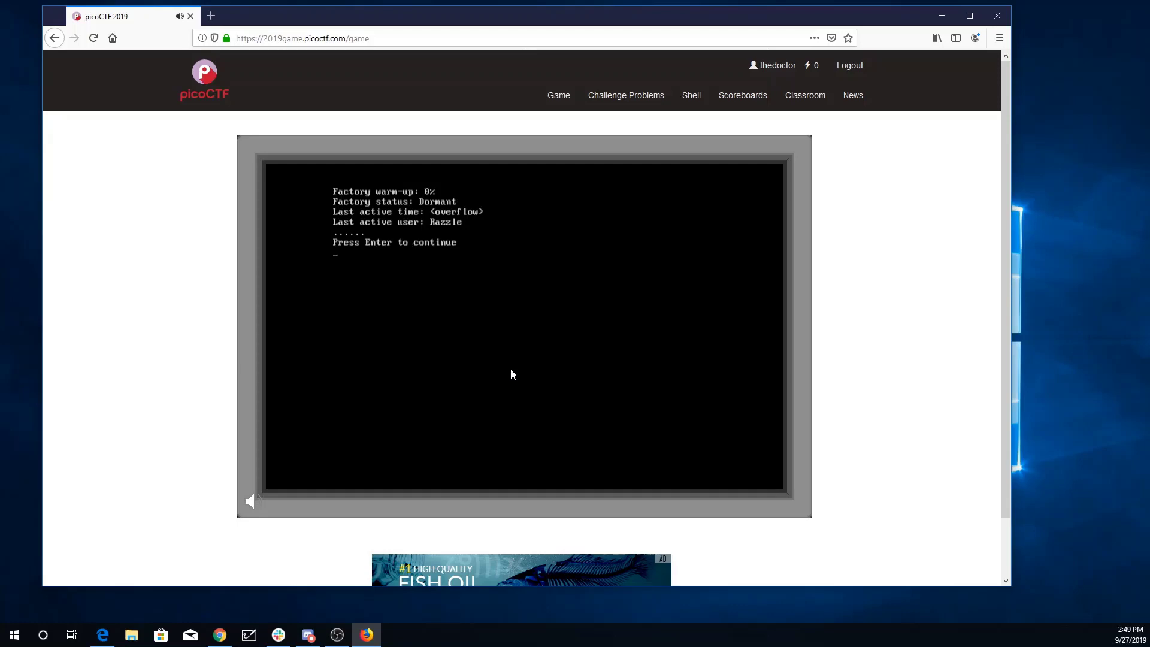
key("Return")
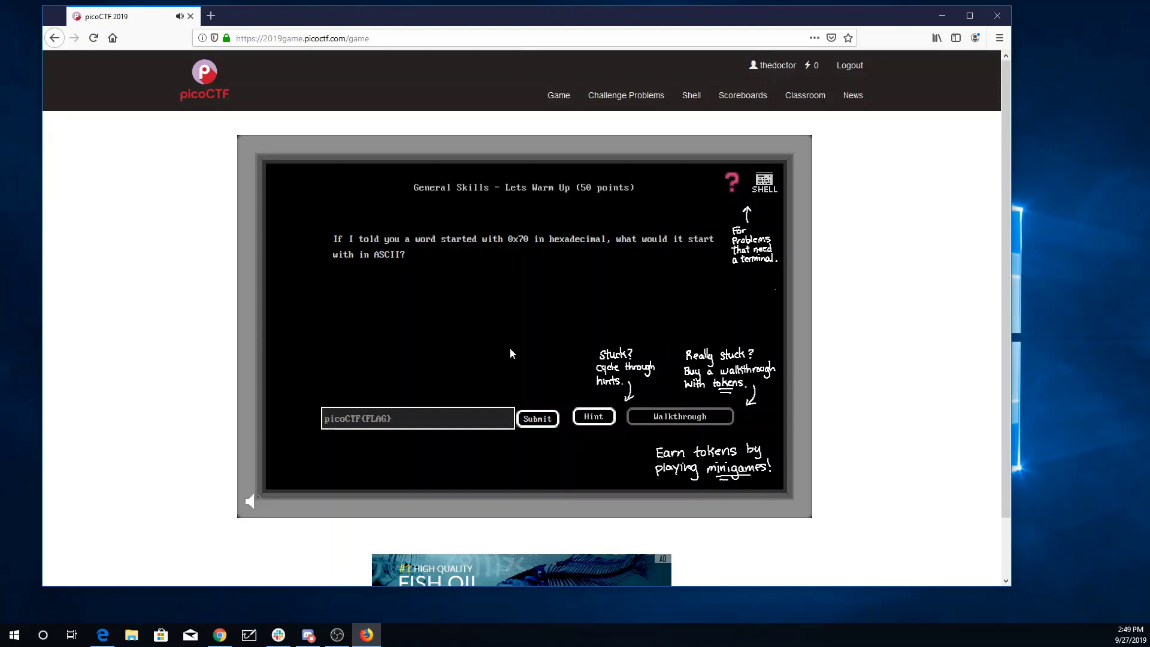
left_click(211, 16)
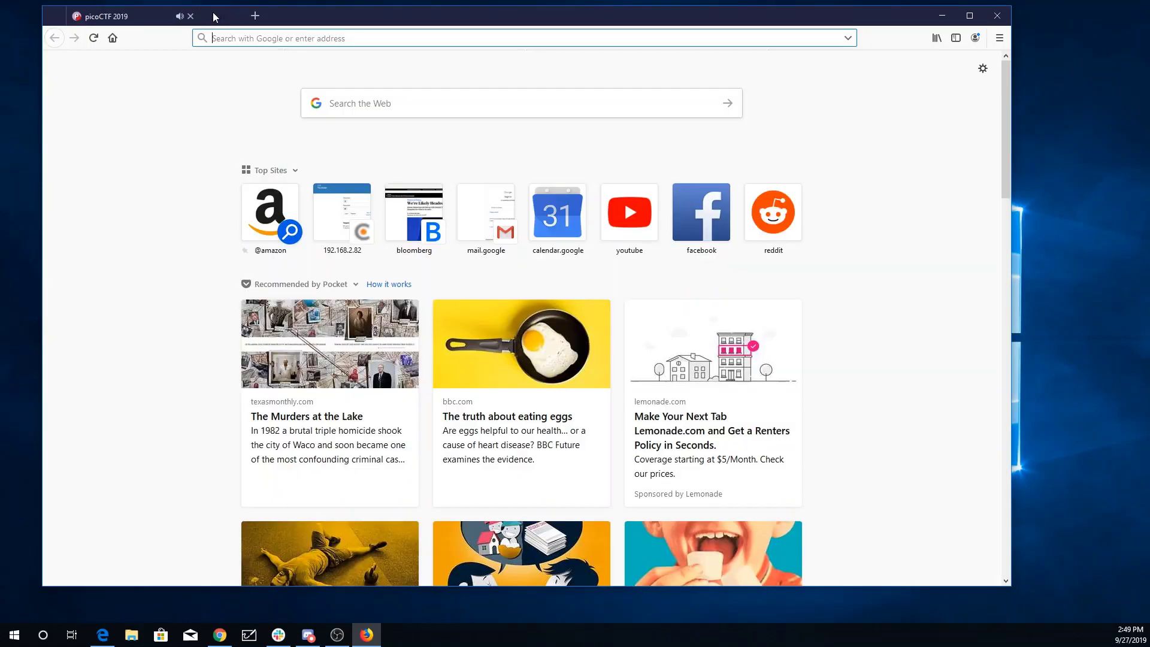
type("www.a")
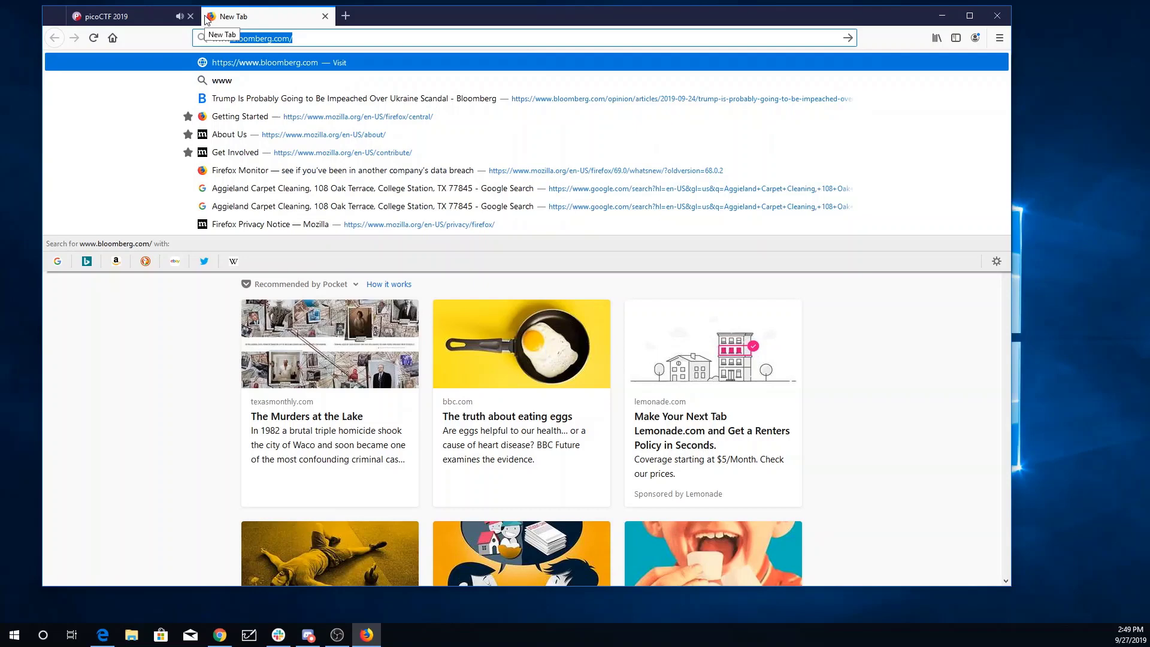
type("sciitable")
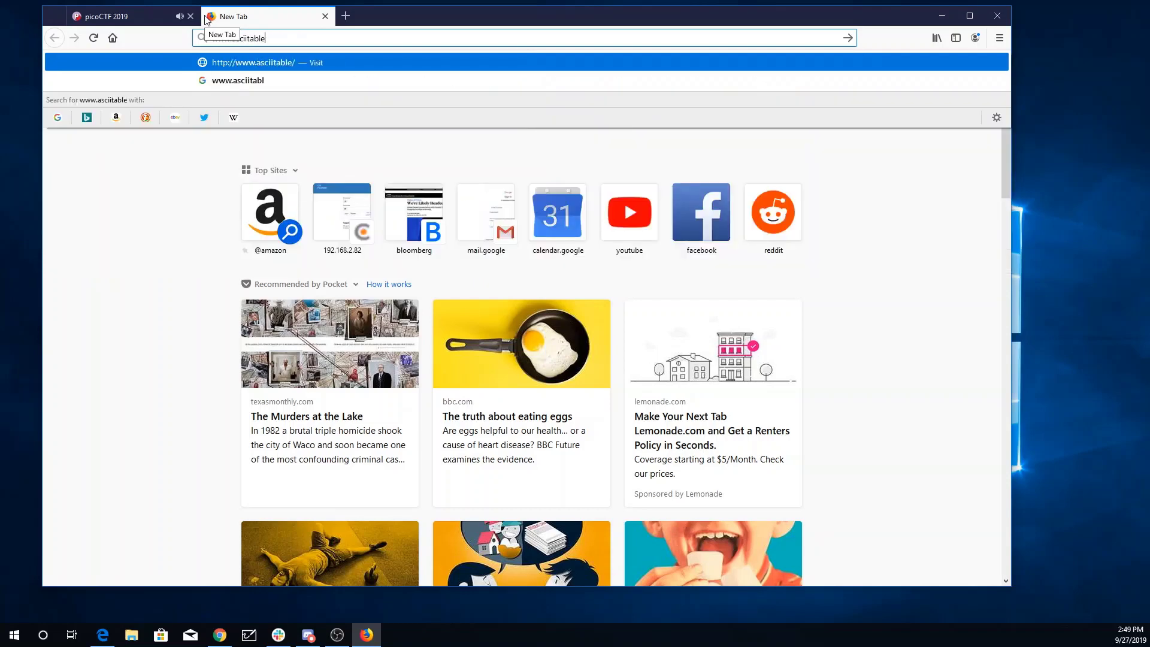
type(".com")
key("Return")
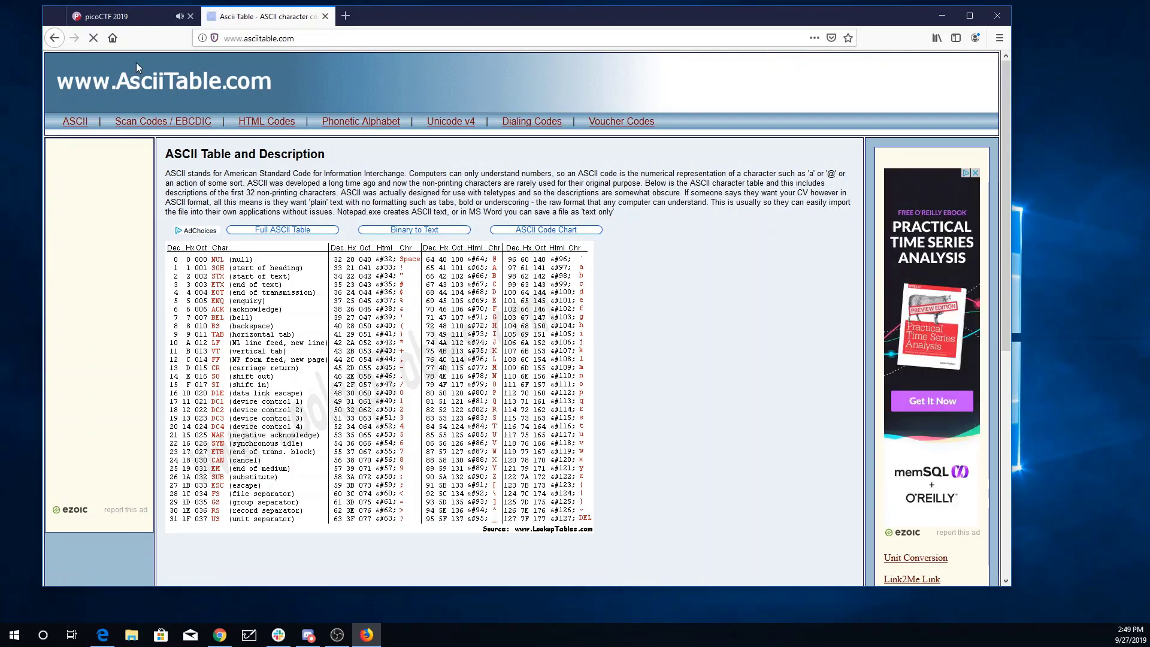
Back in the game tab, submit the flag picoCTF{p} for Lets Warm Up and dismiss the confirmation
left_click(108, 18)
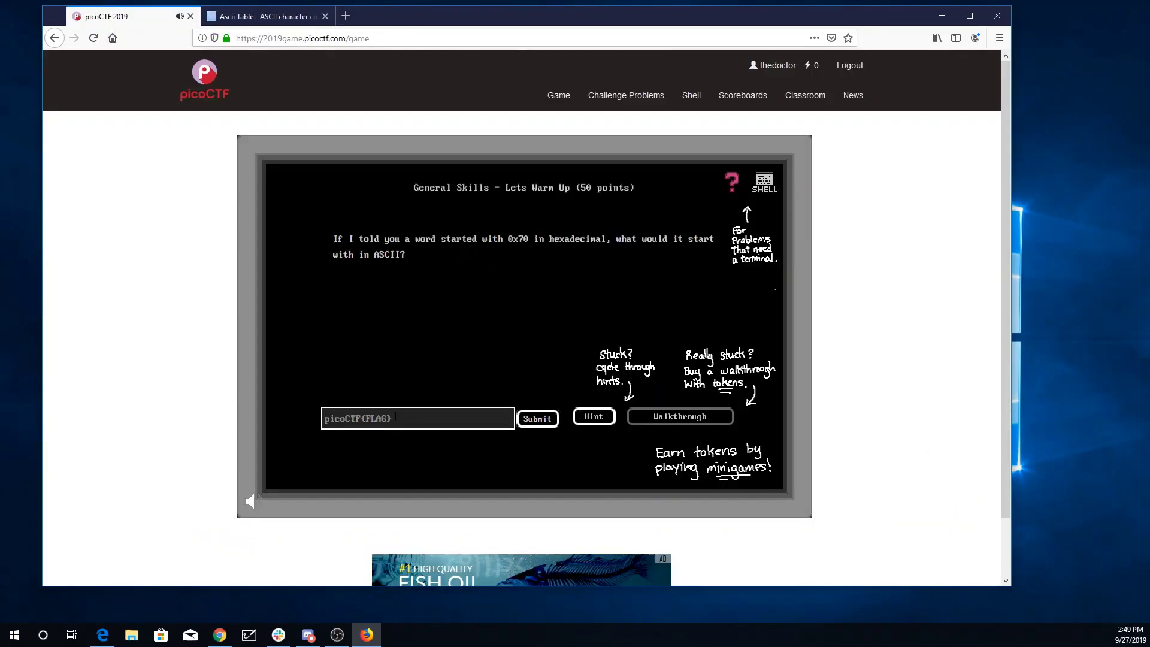
type("picoCTF{p}")
left_click(538, 421)
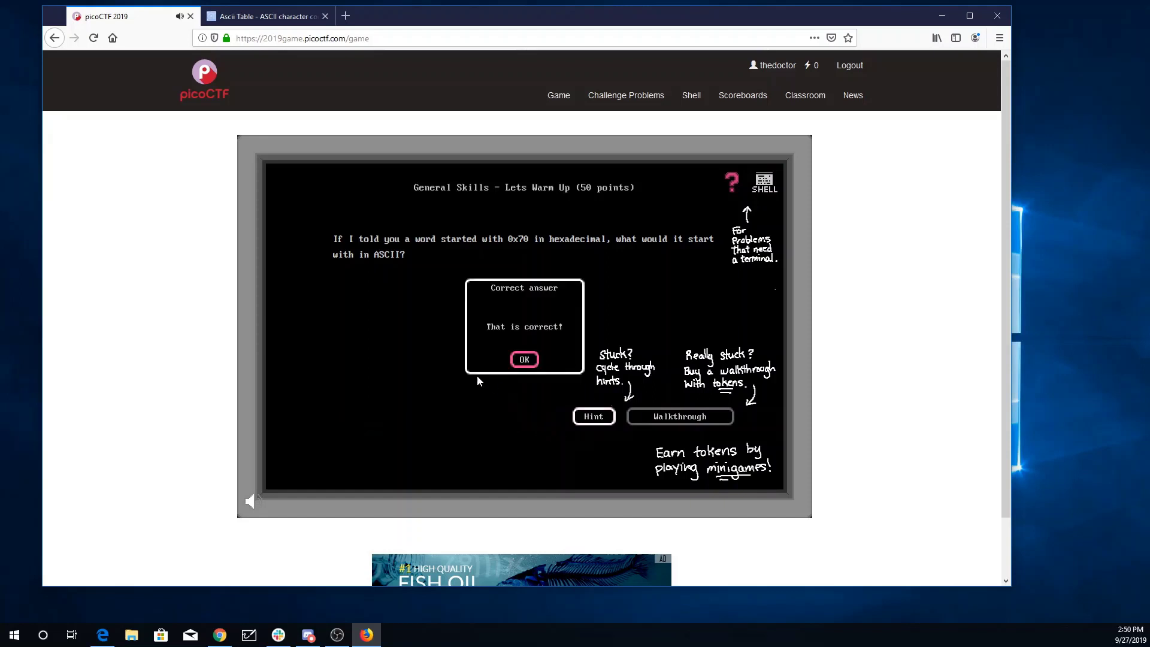
left_click(523, 359)
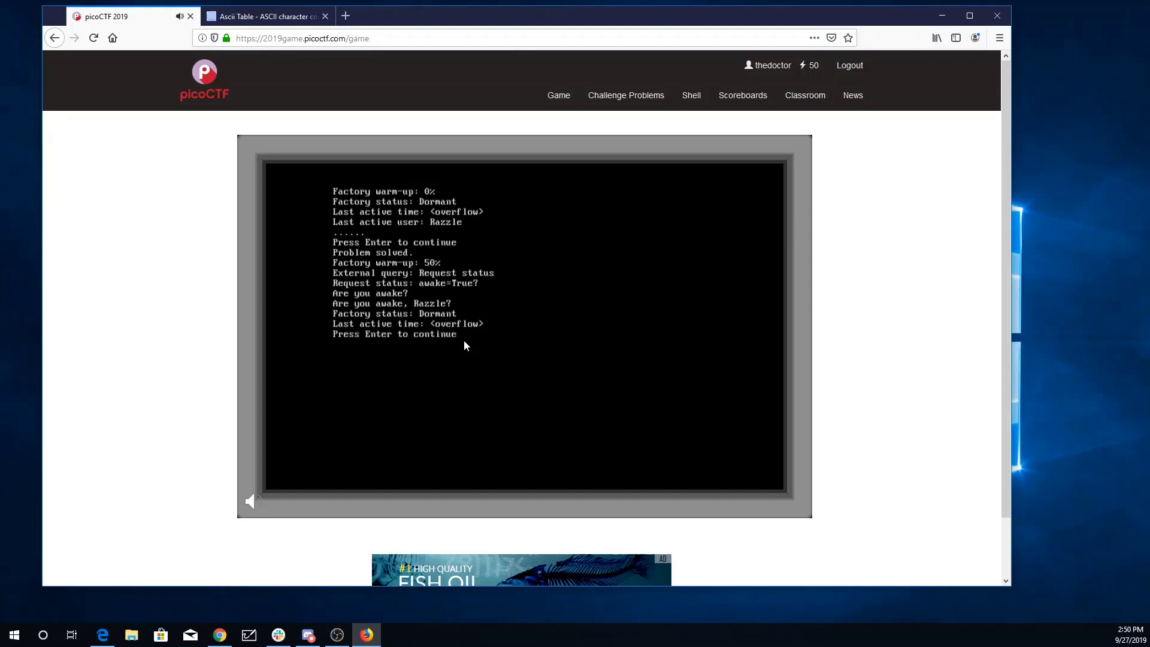
Open the Warmed Up problem from the list and submit the flag picoCTF{61}
key("Return")
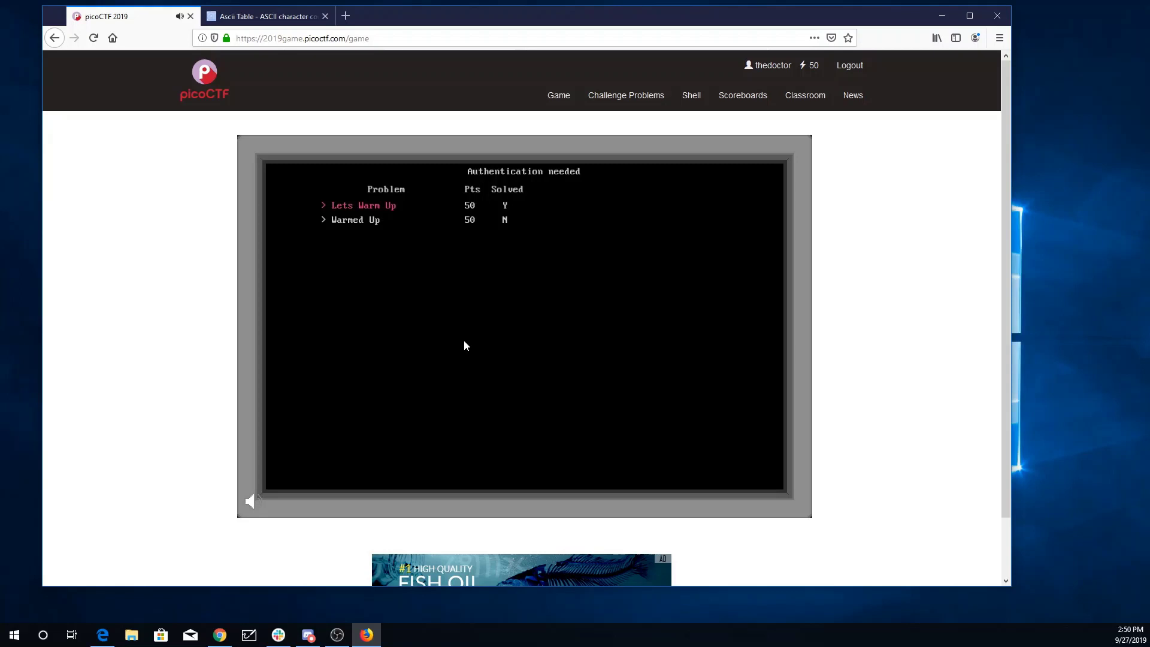
key("Down")
key("Return")
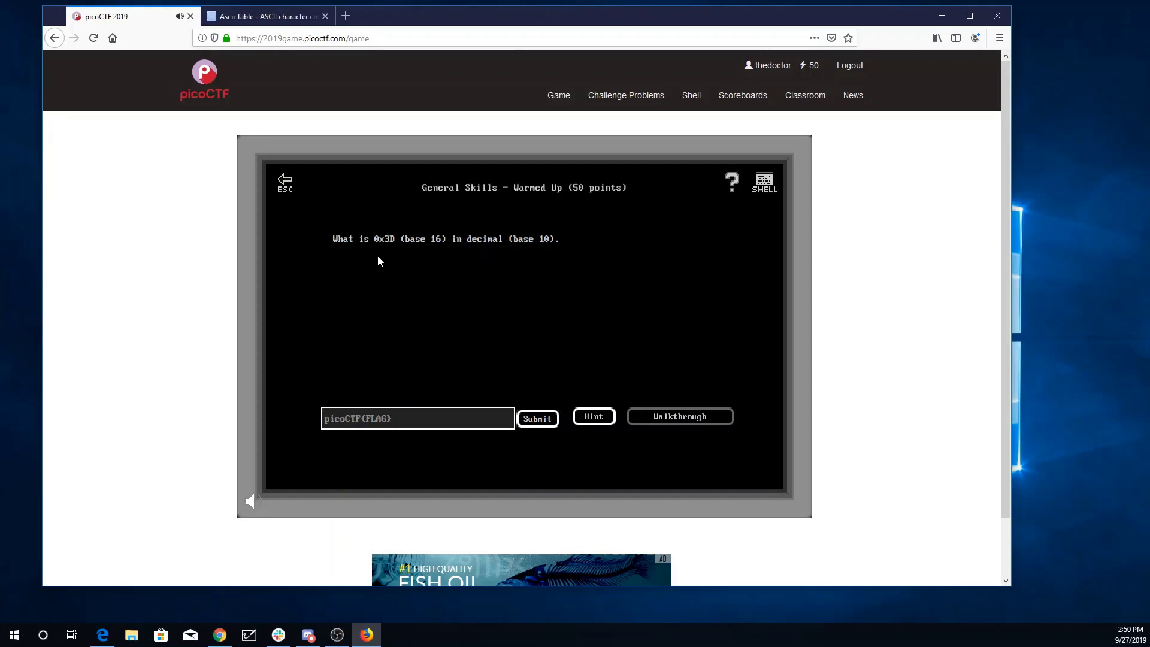
type("picoCTF{61}")
left_click(536, 418)
left_click(523, 360)
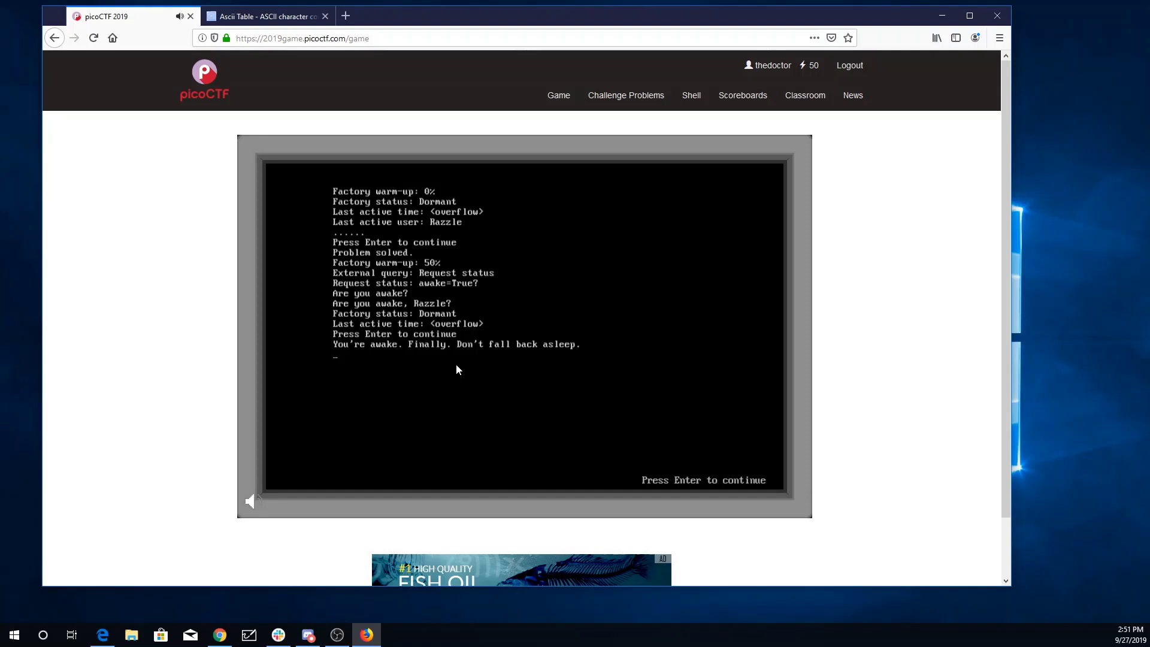
Advance the conversation with A until the factory is Online and the room map loads
key("Return")
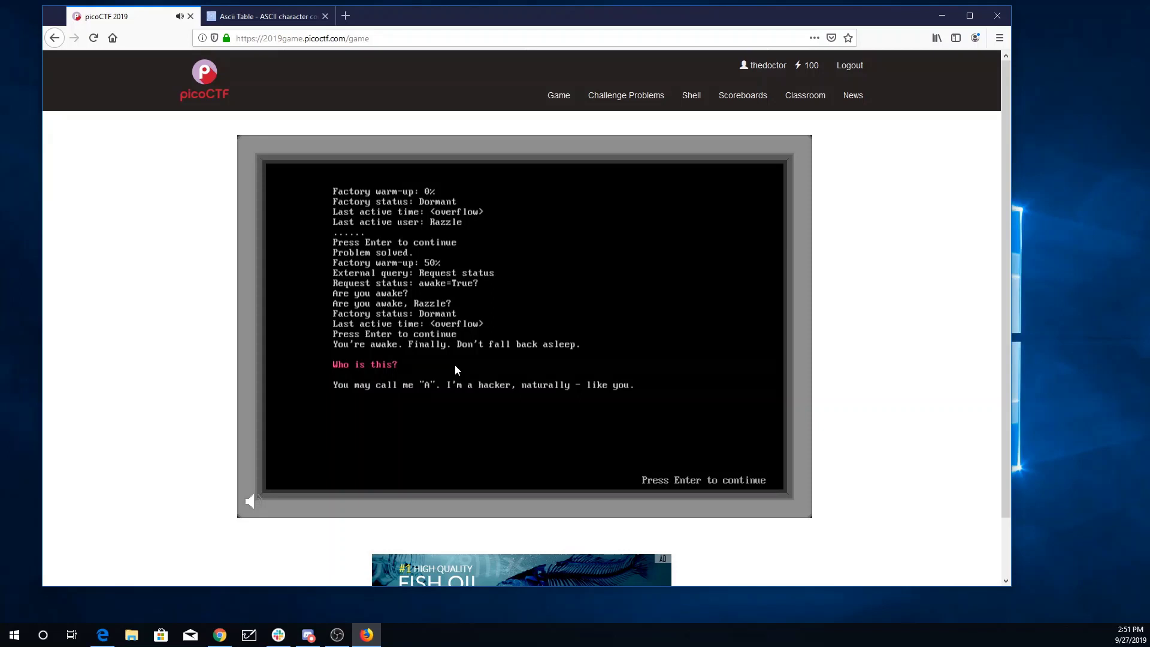
key("Return")
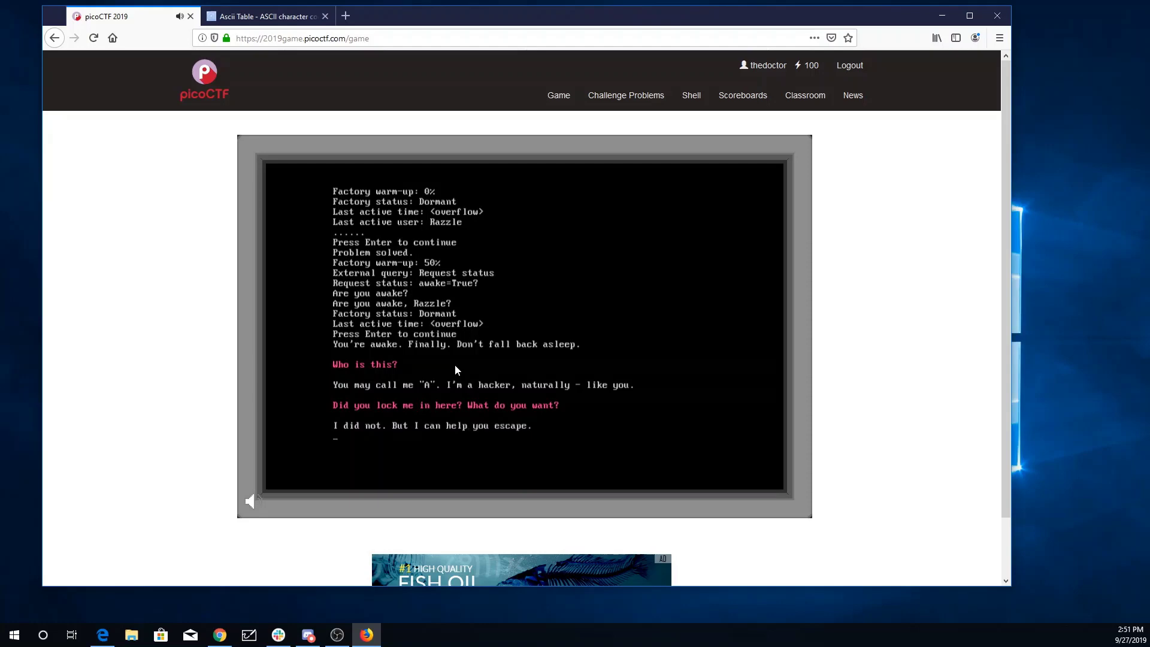
key("Return")
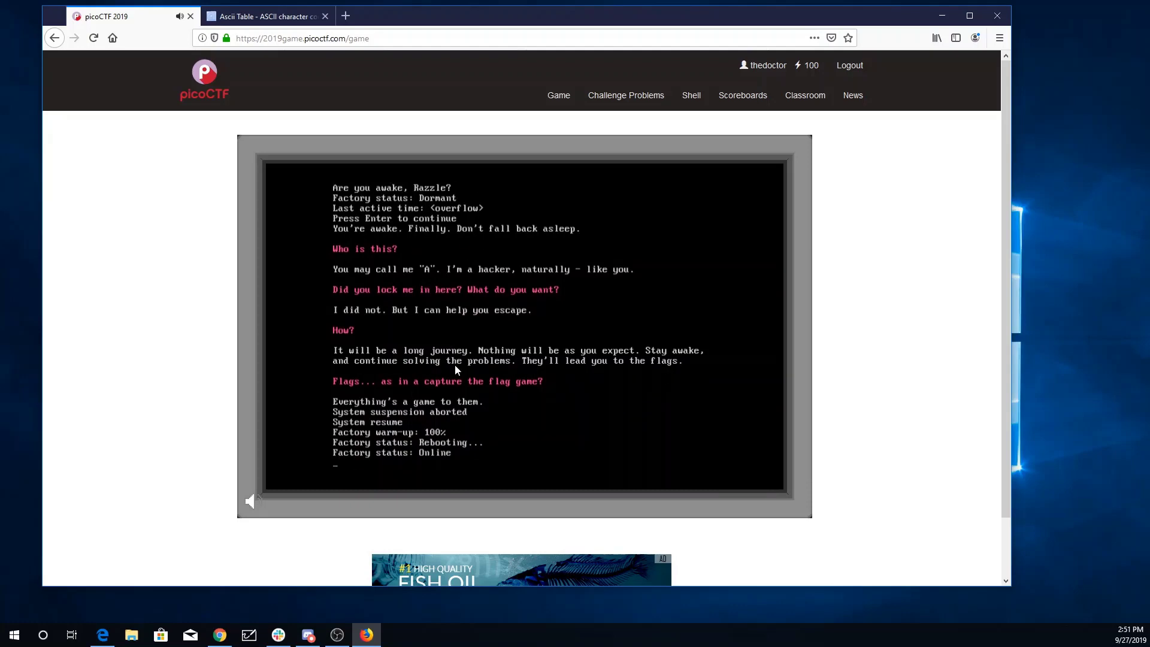
key("Return")
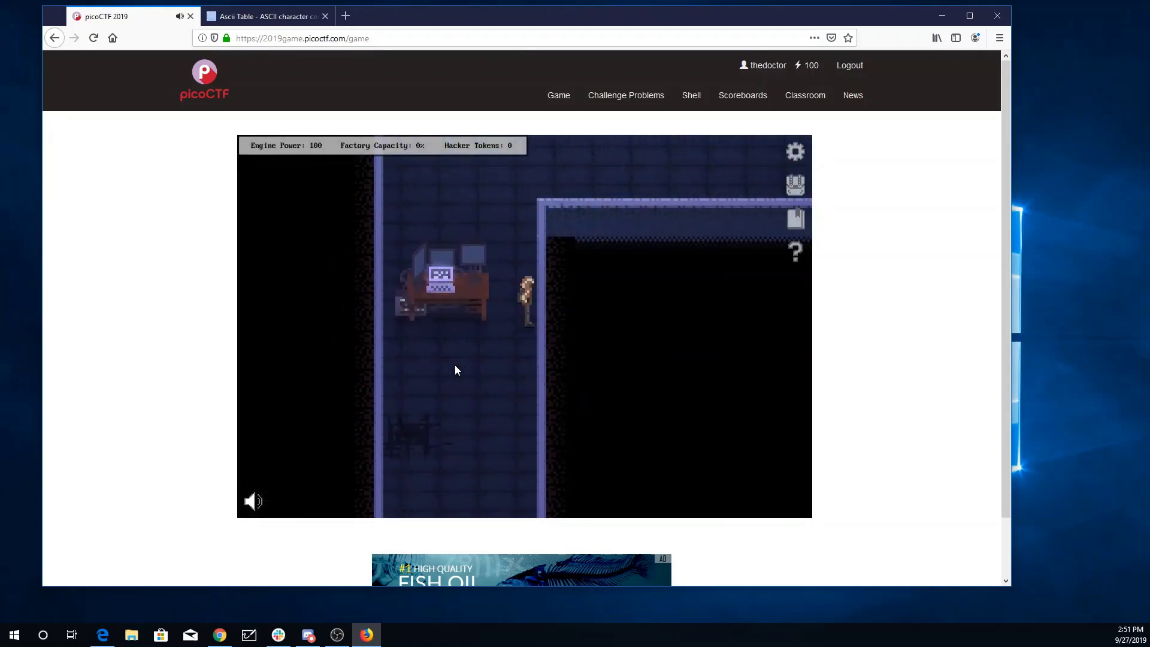
Walk to the desk and start the typing minigame
key("Up")
key("Left")
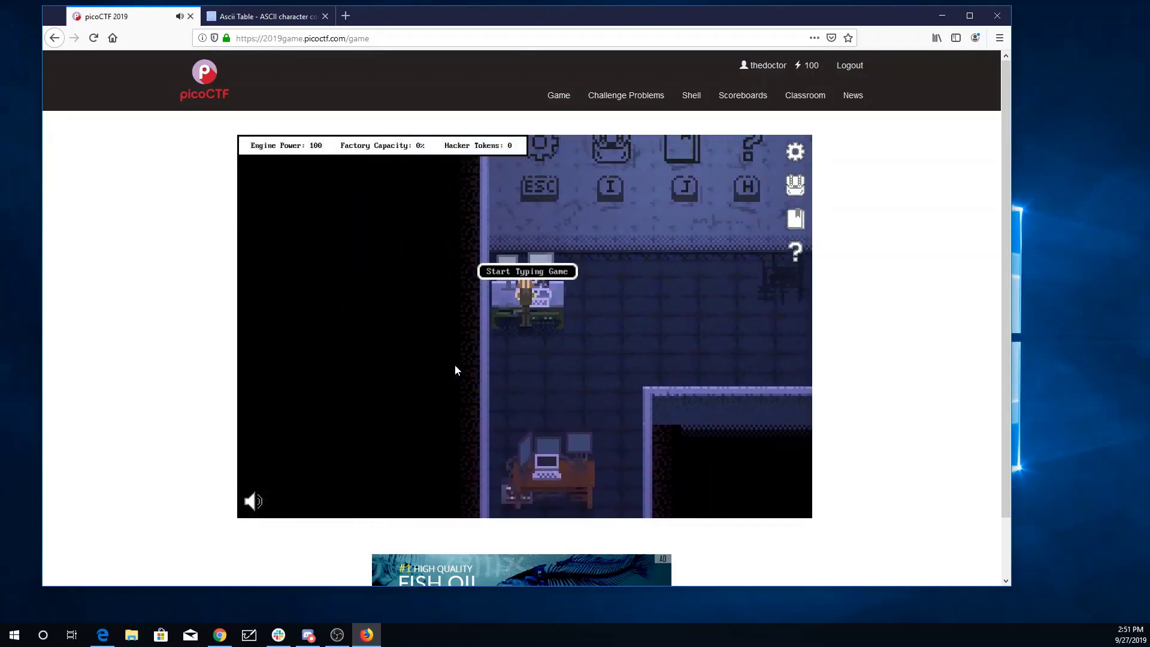
key("space")
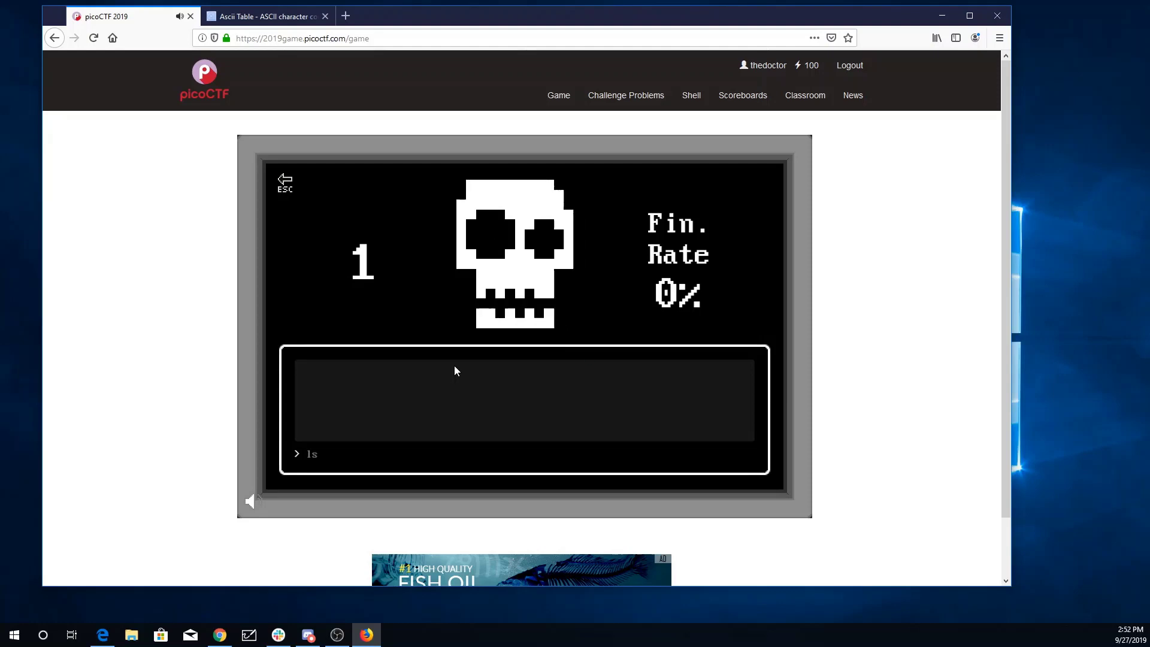
Run ls, cat ./Day, and ls again in the typing game
type("s")
key("Return")
type("cat")
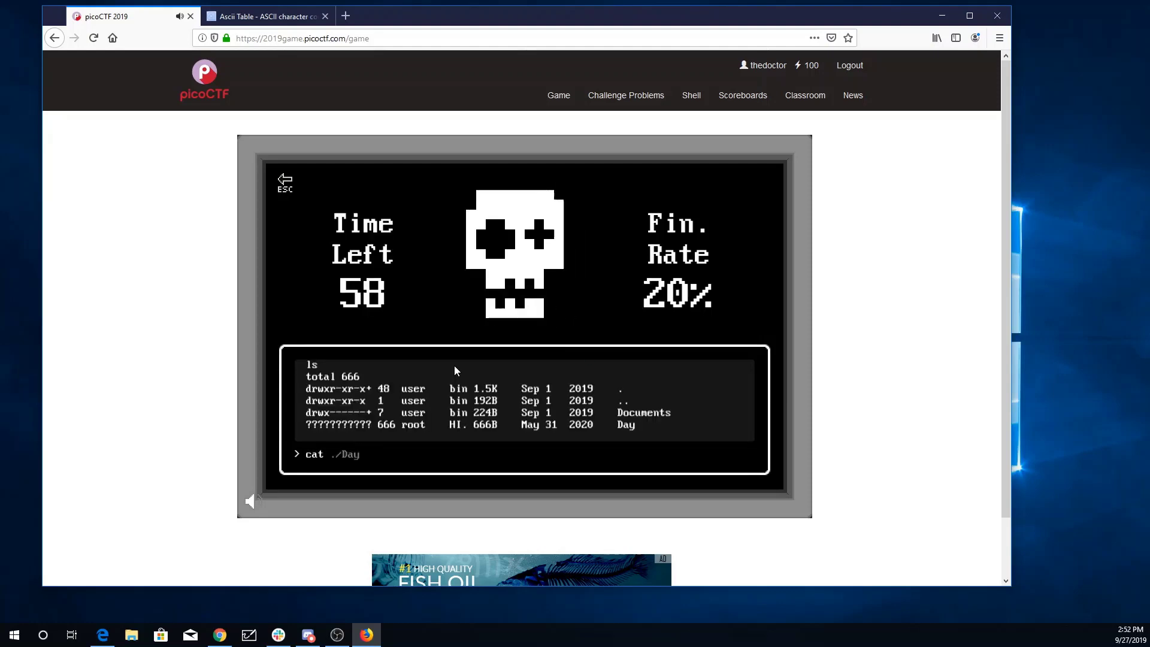
type(" ./Day")
key("Return")
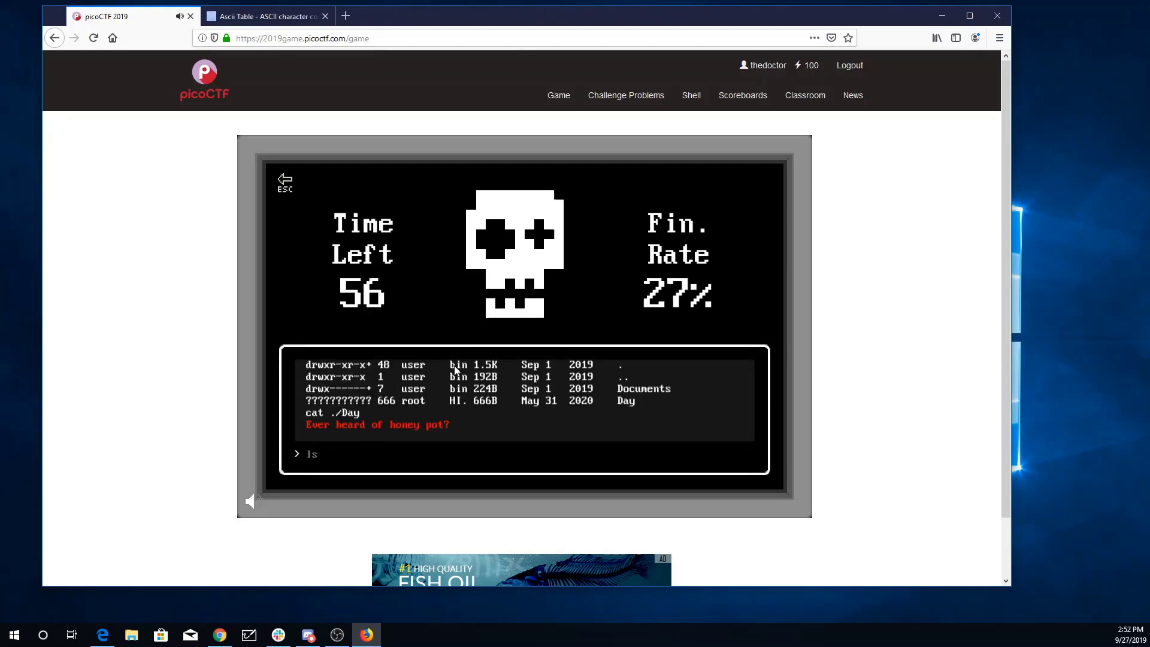
type("ls")
key("Return")
type("pi")
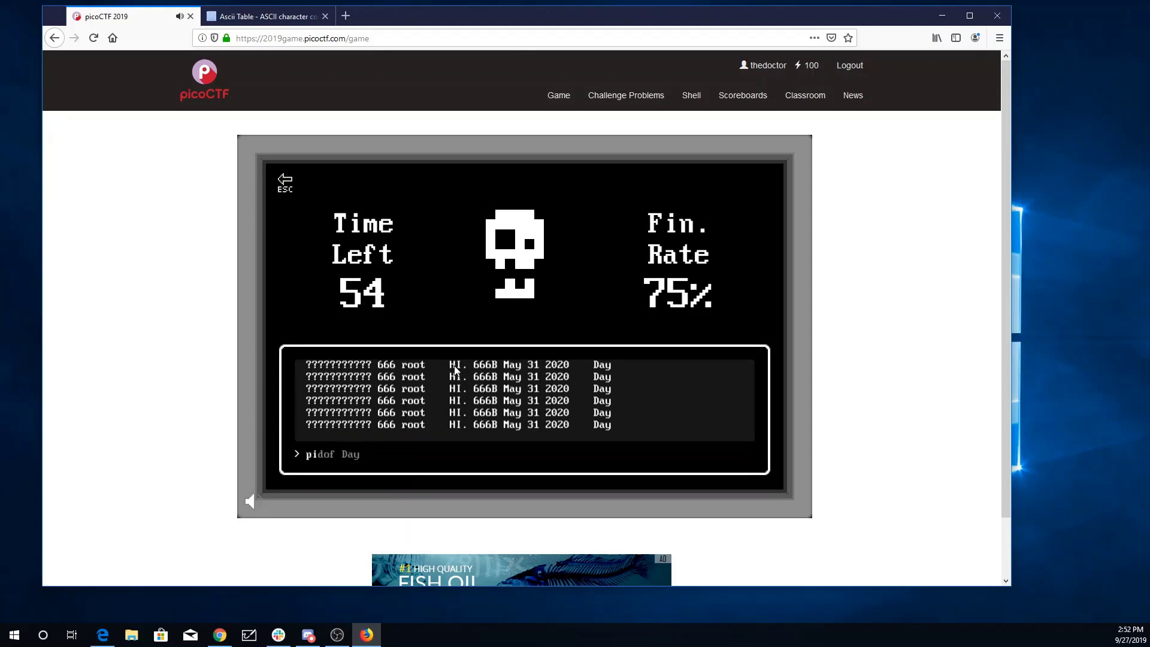
type("dof Day")
key("Return")
type("ki")
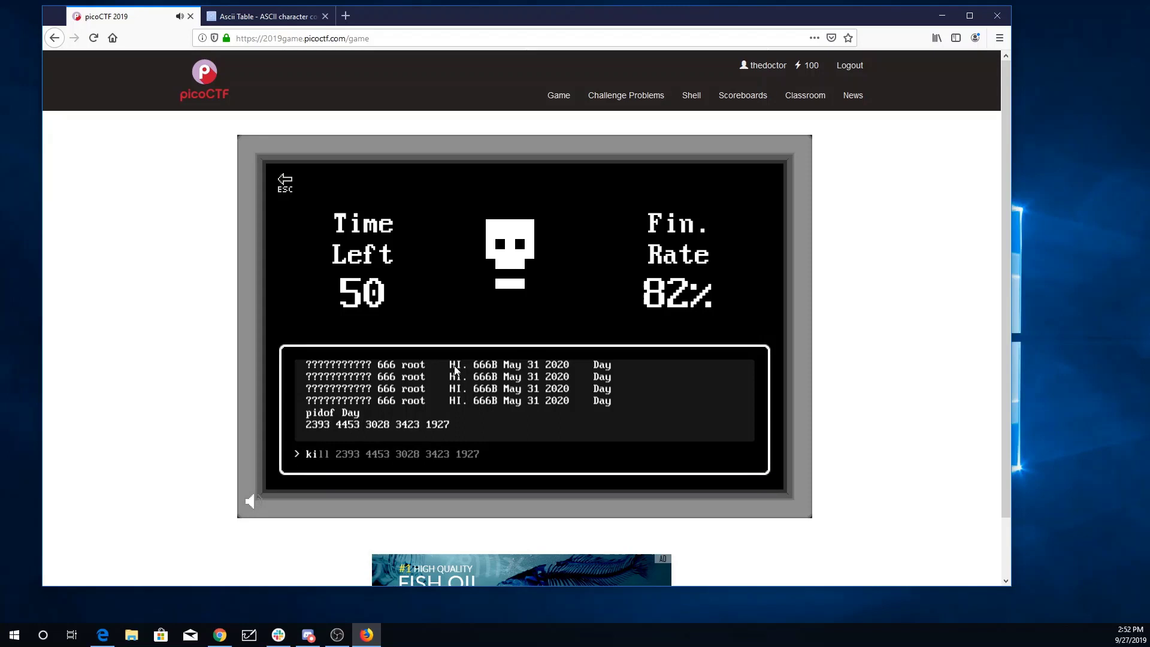
type("ll 2393")
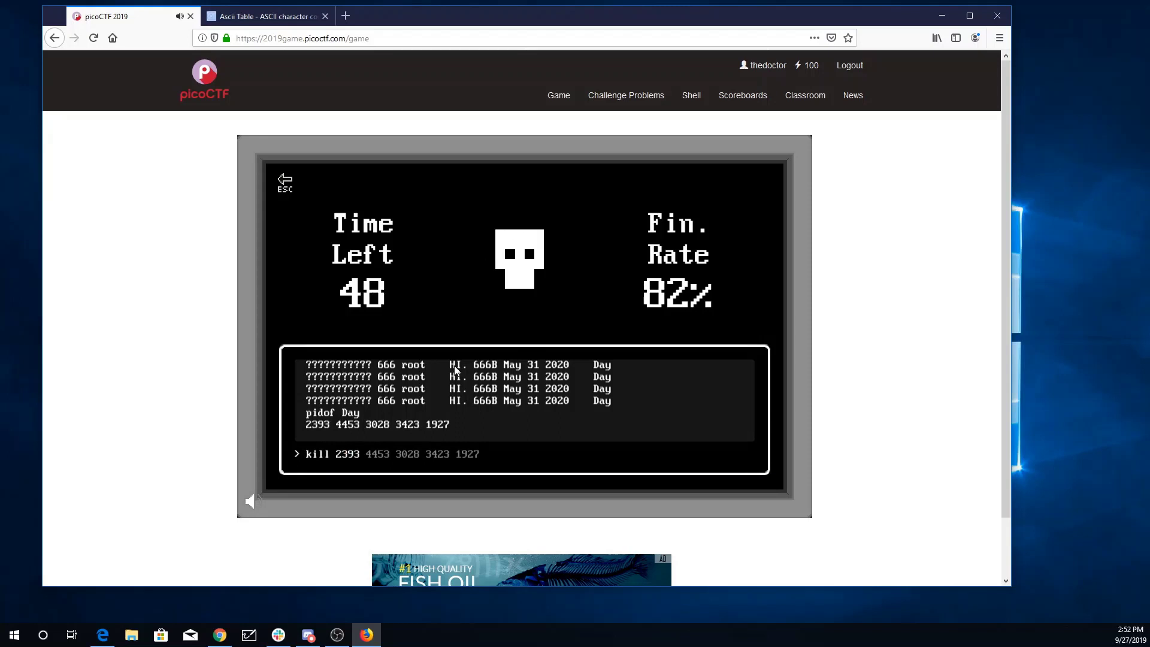
type(" 4453 3028 34")
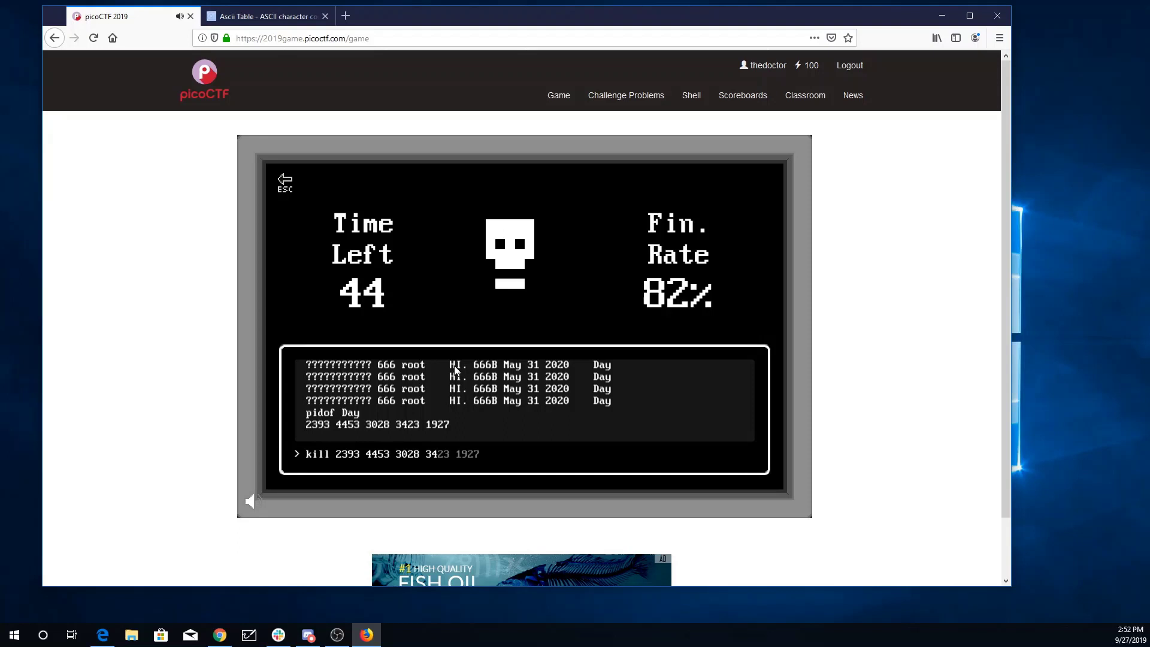
type("23 1927")
key("Return")
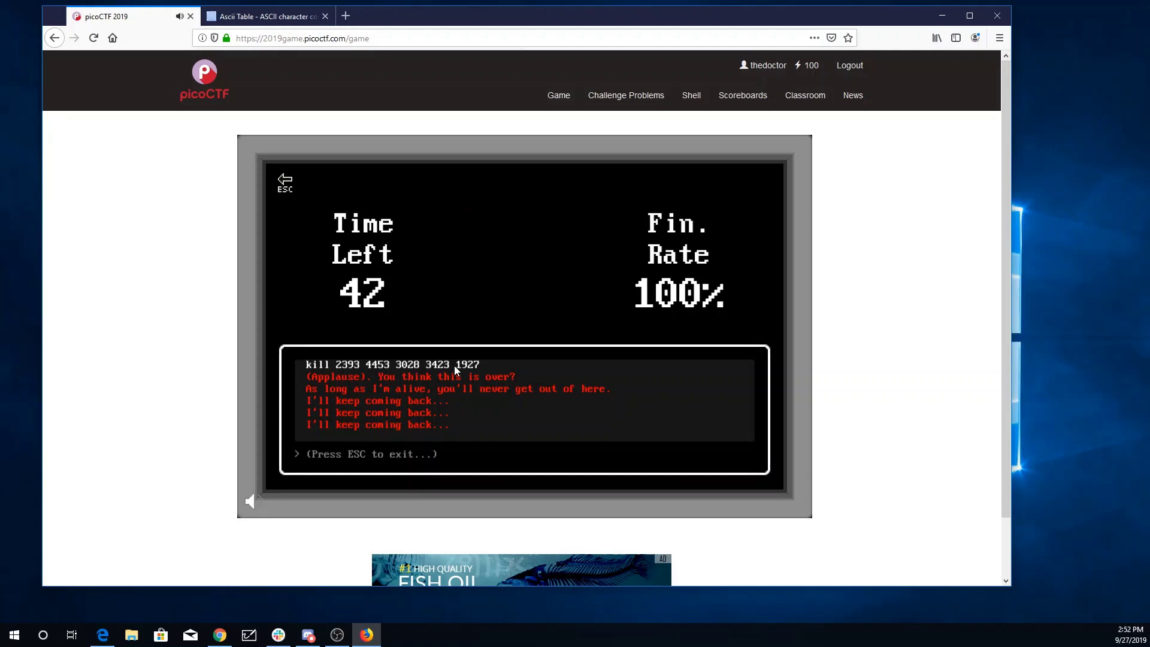
key("Escape")
Walk right to the green door and up through it into the General Skills doorway
key("Down")
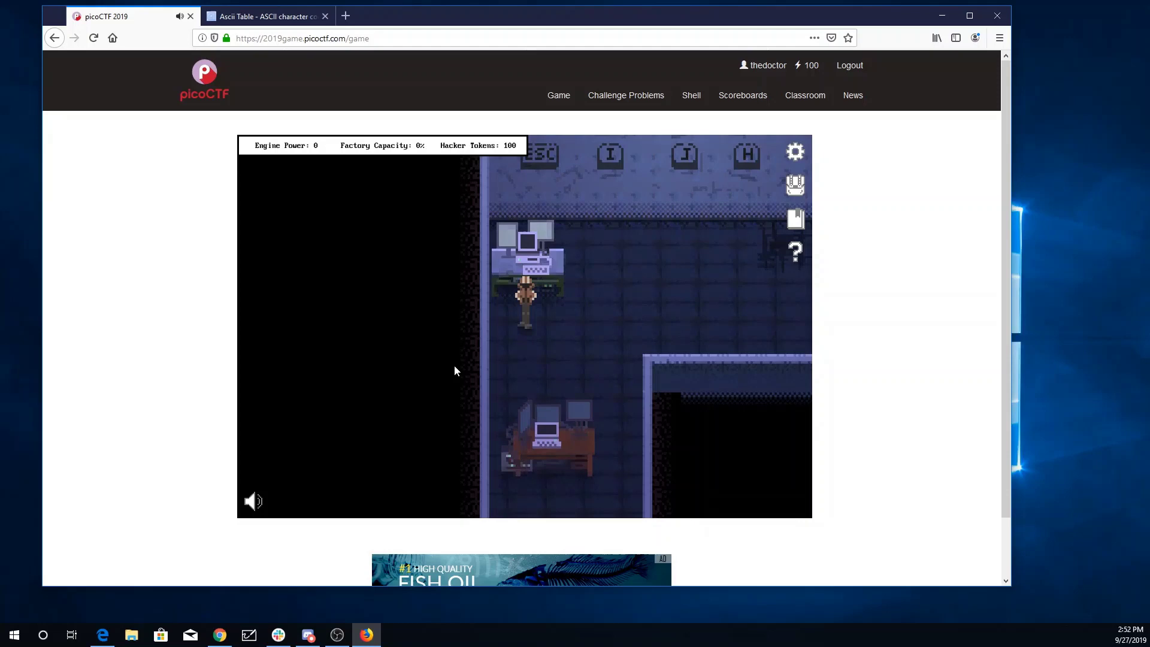
key("Right")
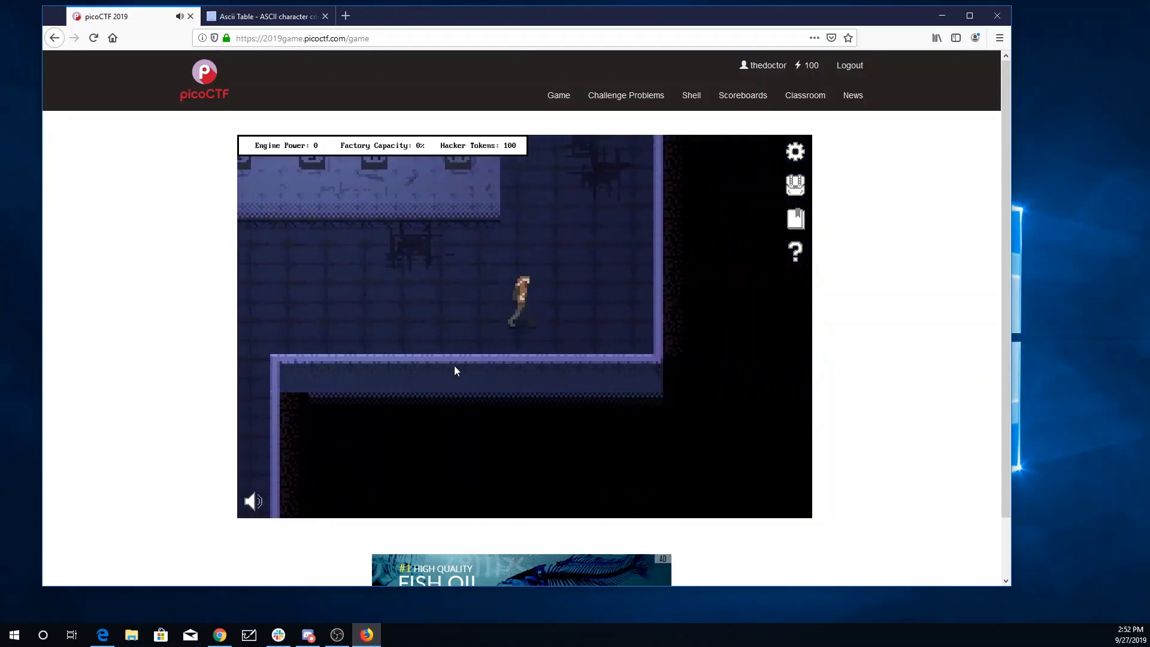
key("Up")
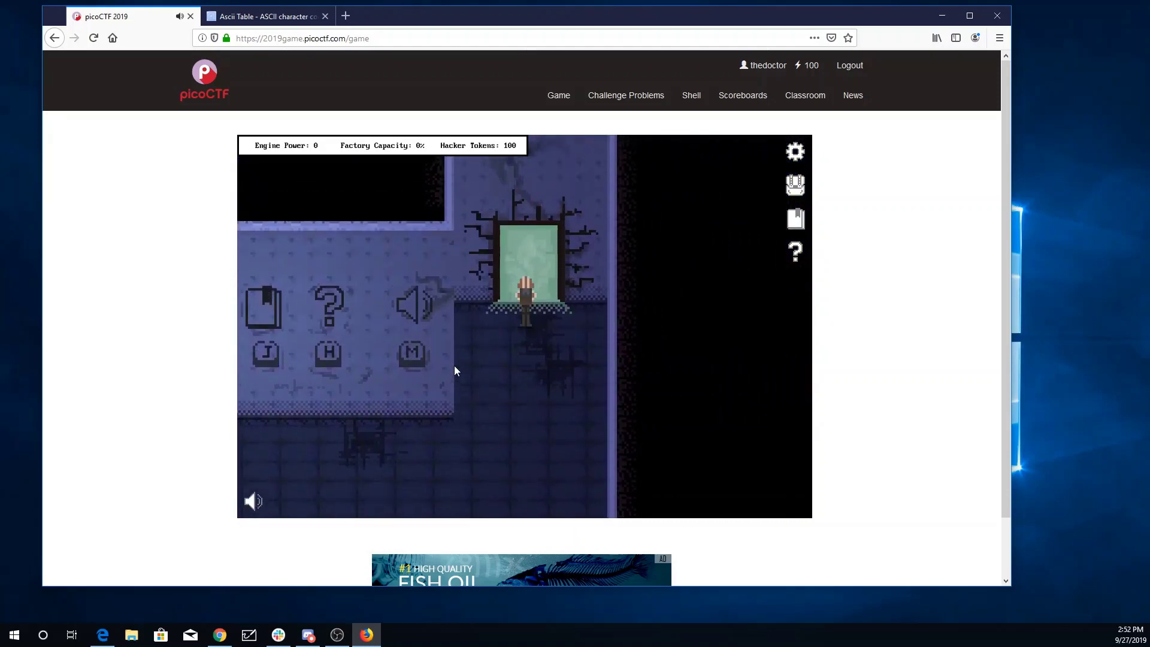
key("Up")
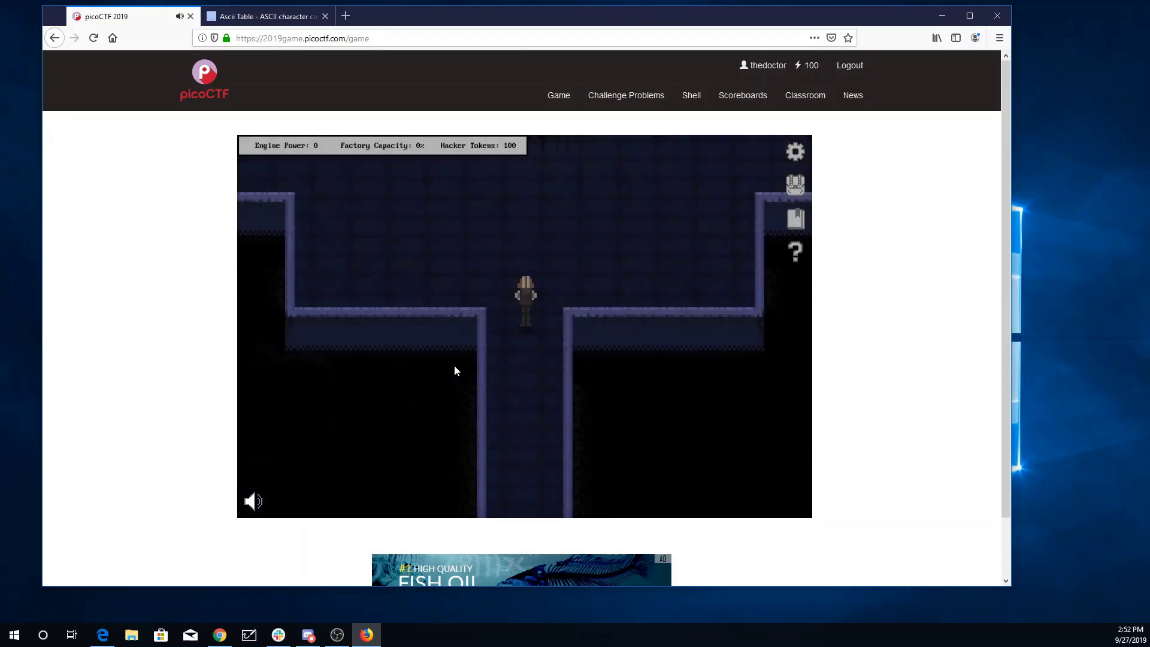
key("Up")
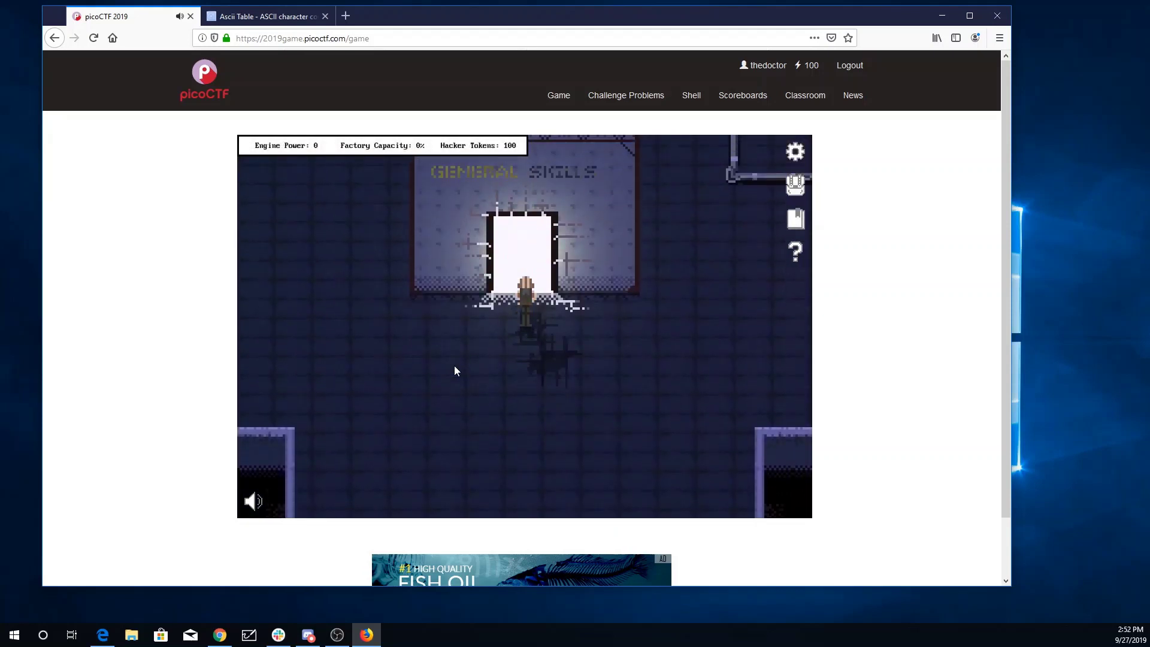
key("Up")
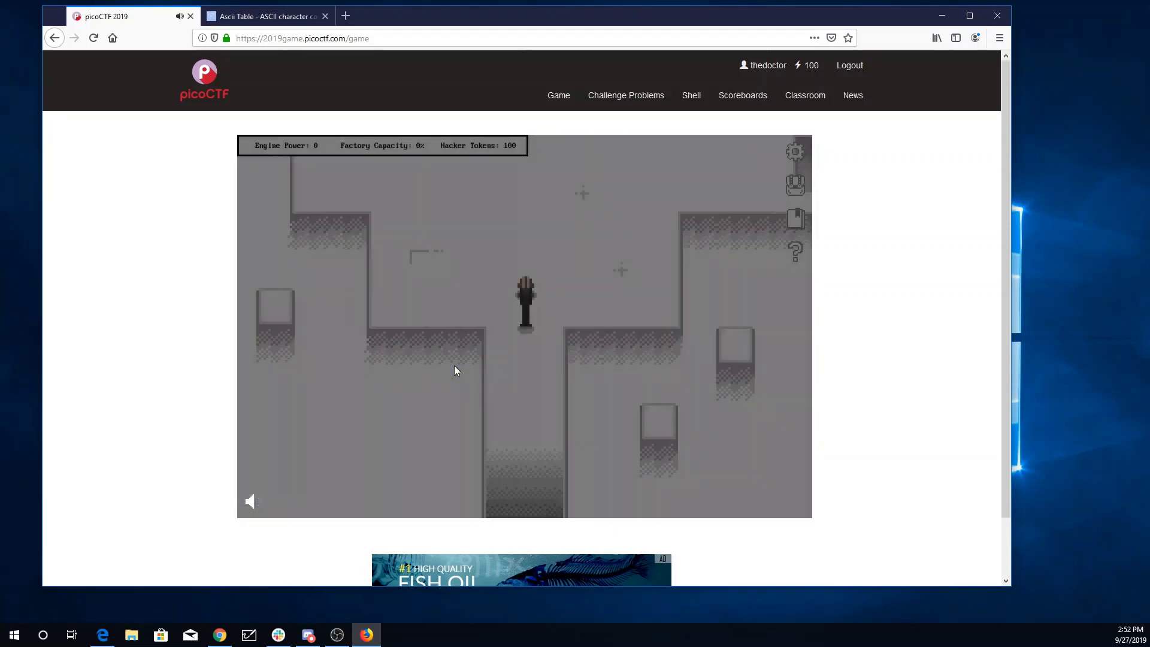